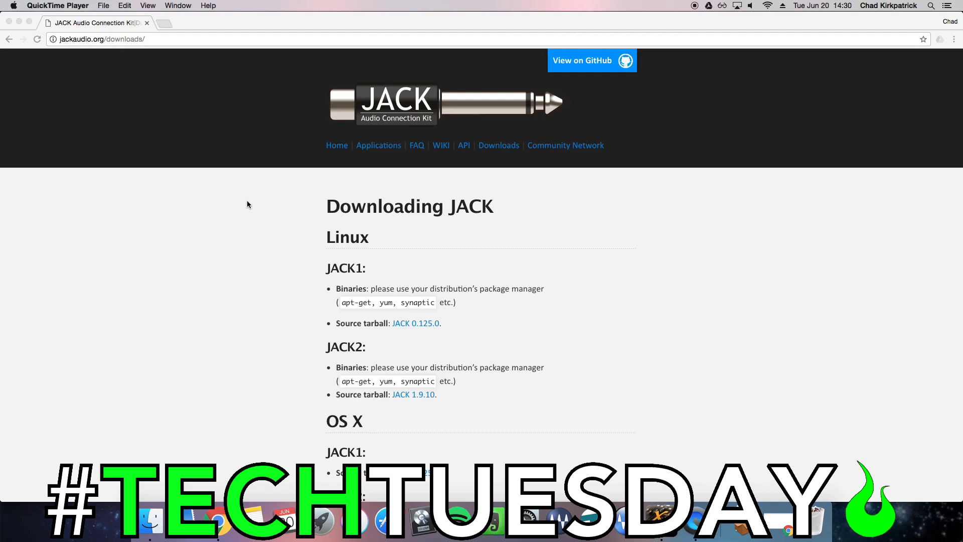
Launch JackPilot from Spotlight and open its JACK server Preferences
key(super+space)
text(jack)
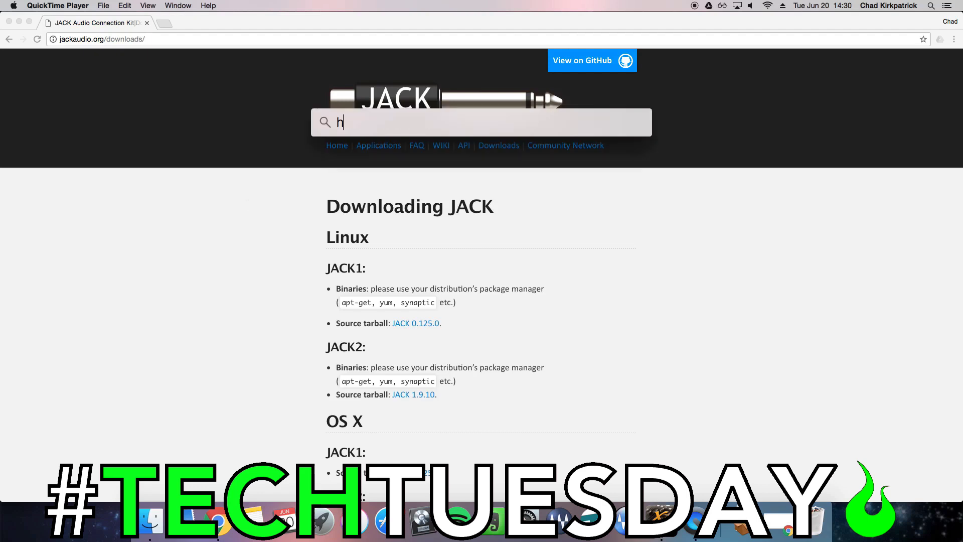
key(Return)
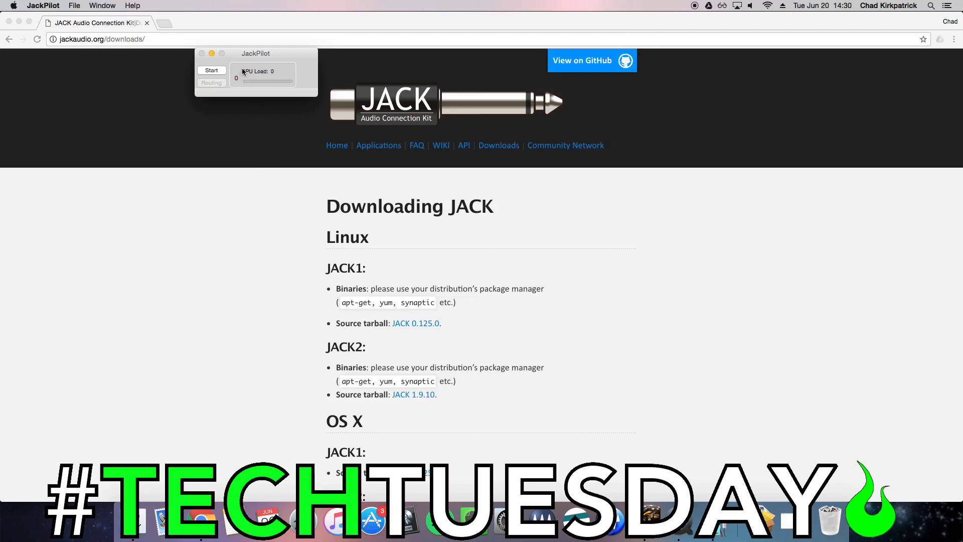
click(64, 5)
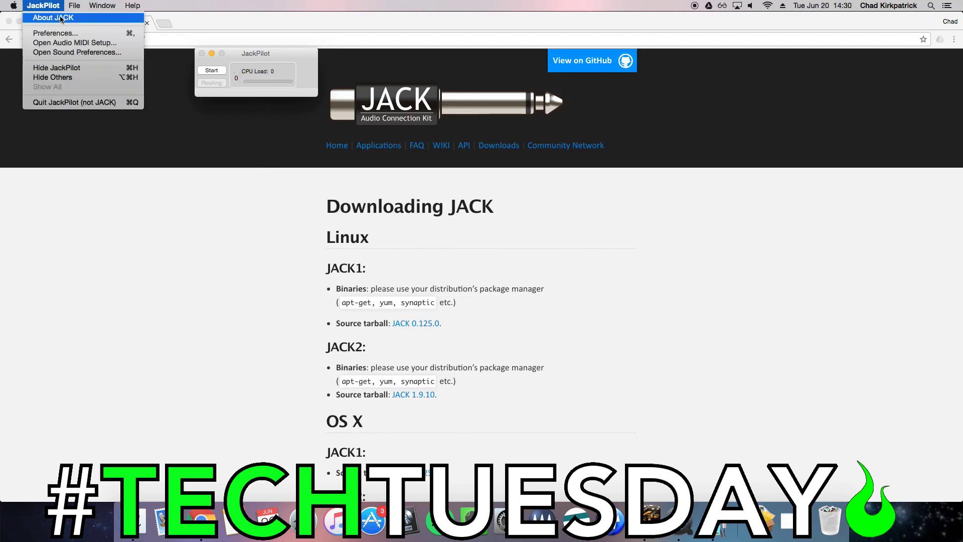
click(49, 35)
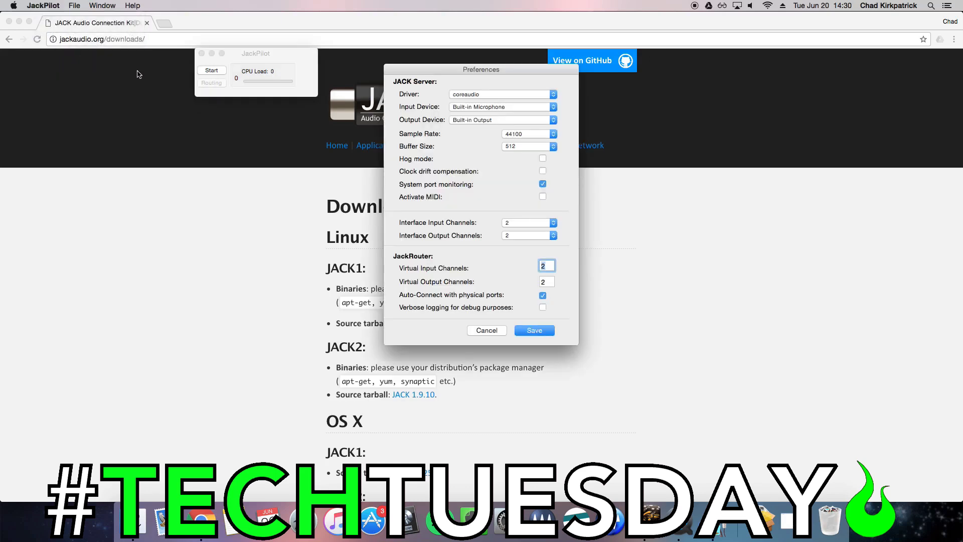
Keep the coreaudio driver, choose X-USB as the device, and set buffer size 2048
click(480, 94)
click(480, 93)
click(482, 107)
click(477, 116)
click(550, 146)
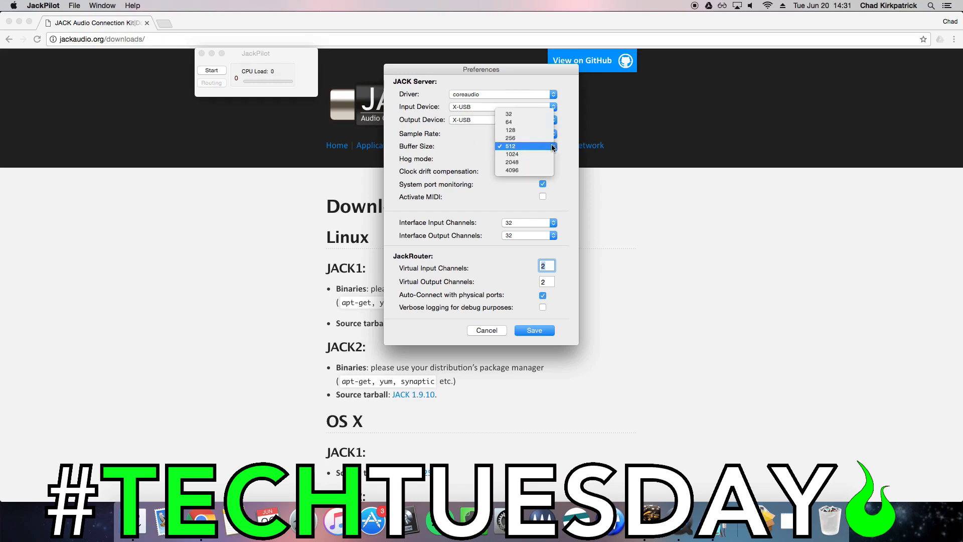
click(534, 162)
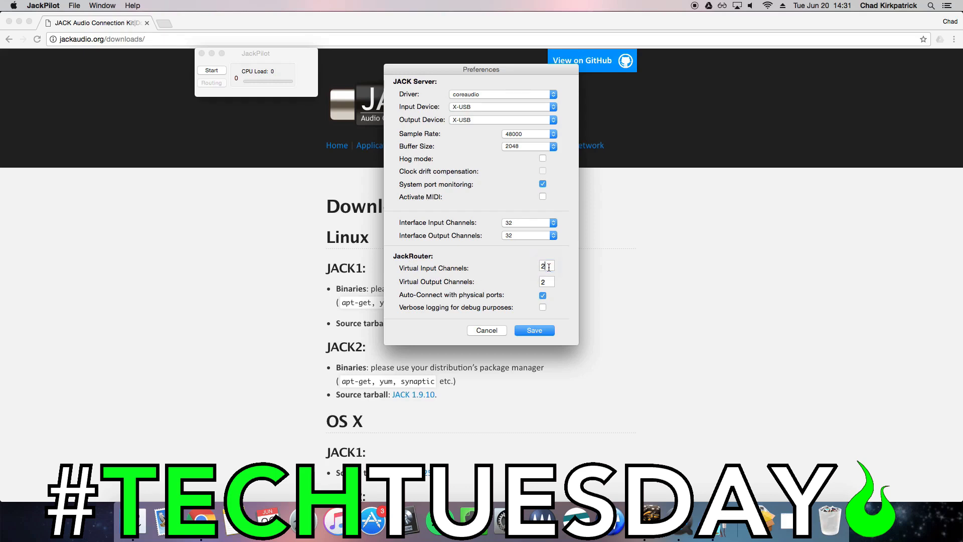
Set 32 virtual input channels, disable auto-connect, save, and start the JACK server
text(32)
key(Tab)
text(3)
click(542, 295)
click(534, 329)
click(212, 71)
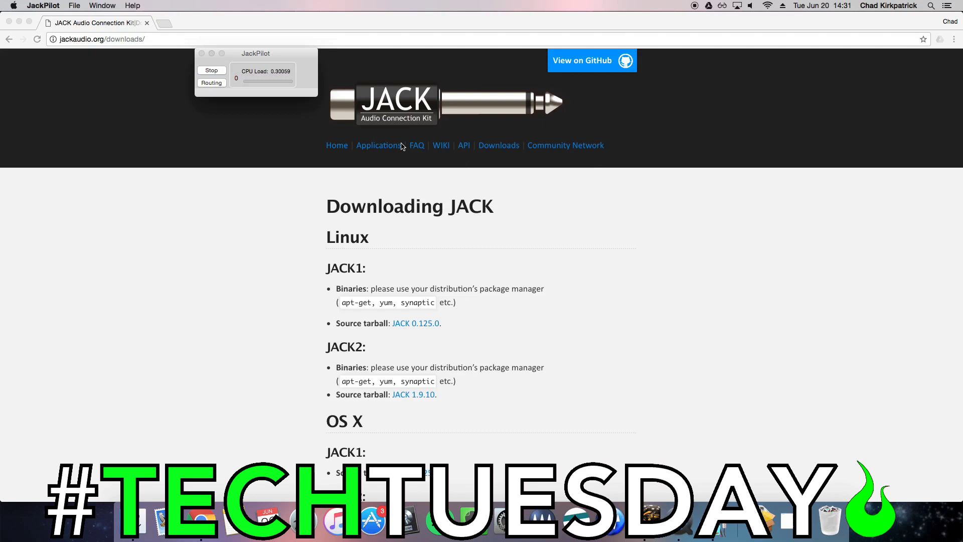
Open JackPilot's Connections Manager and launch Tracks Live from the Dock
click(203, 84)
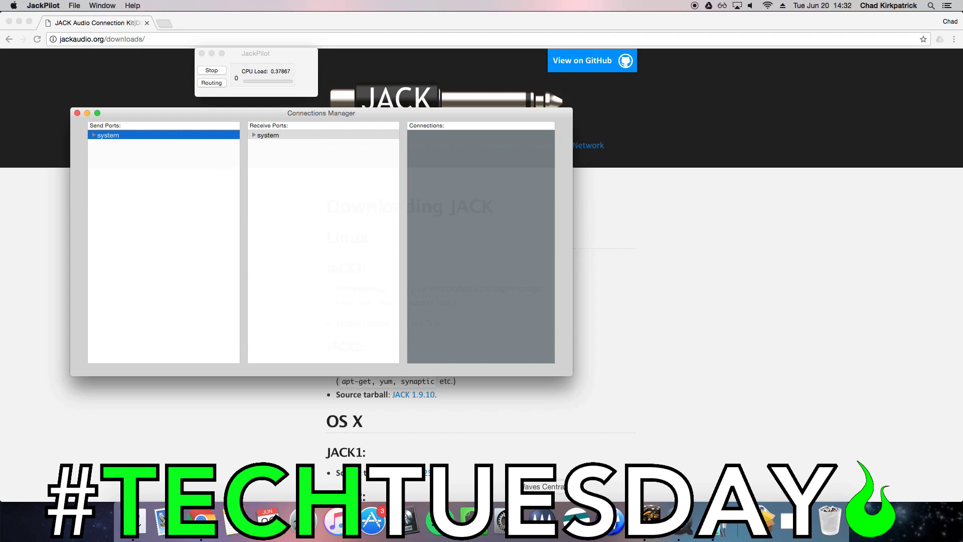
click(576, 519)
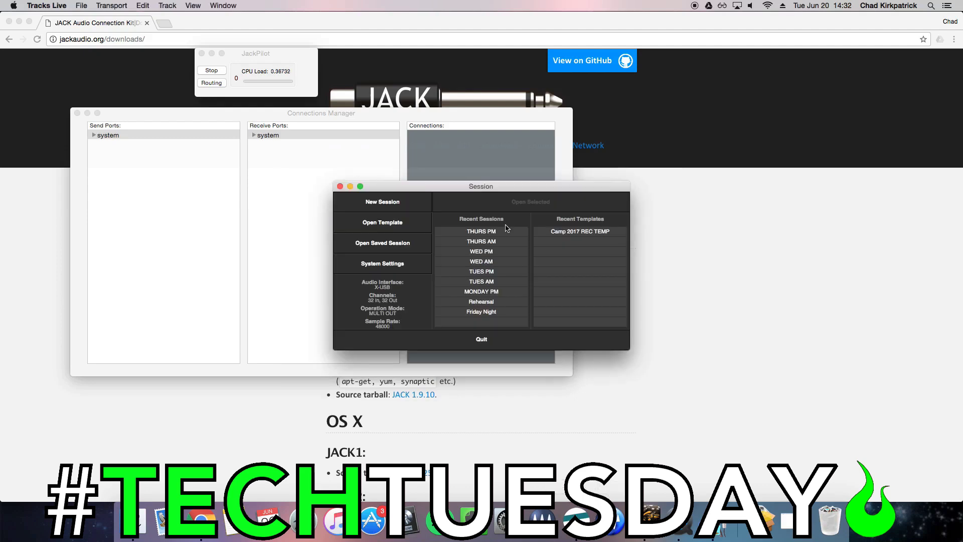
Open the THURS PM session and switch Tracks Live's audio interface to JackRouter
double_click(506, 235)
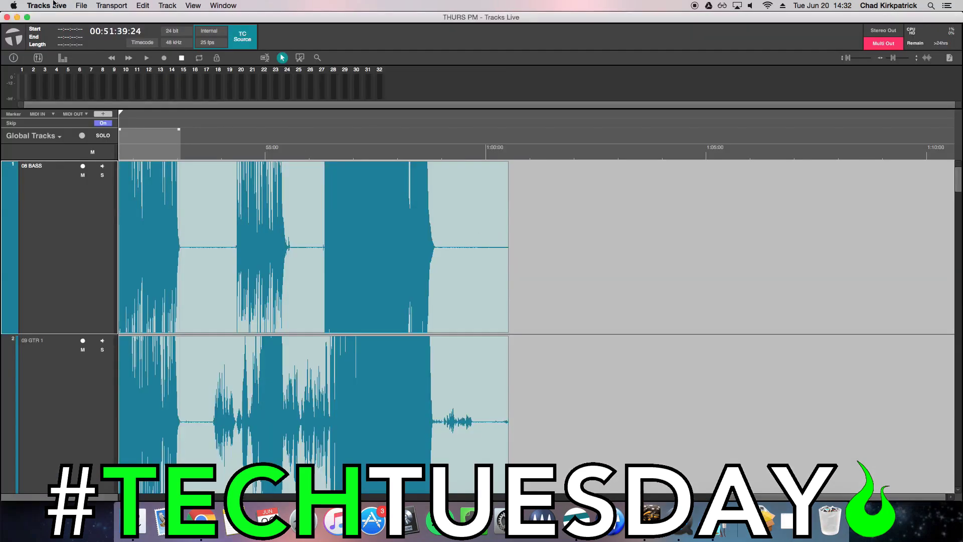
click(82, 5)
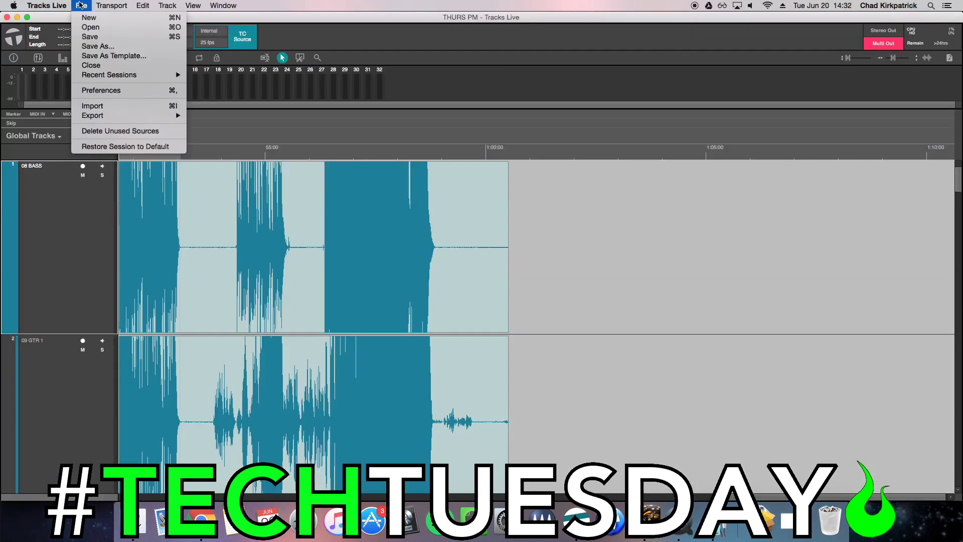
click(111, 91)
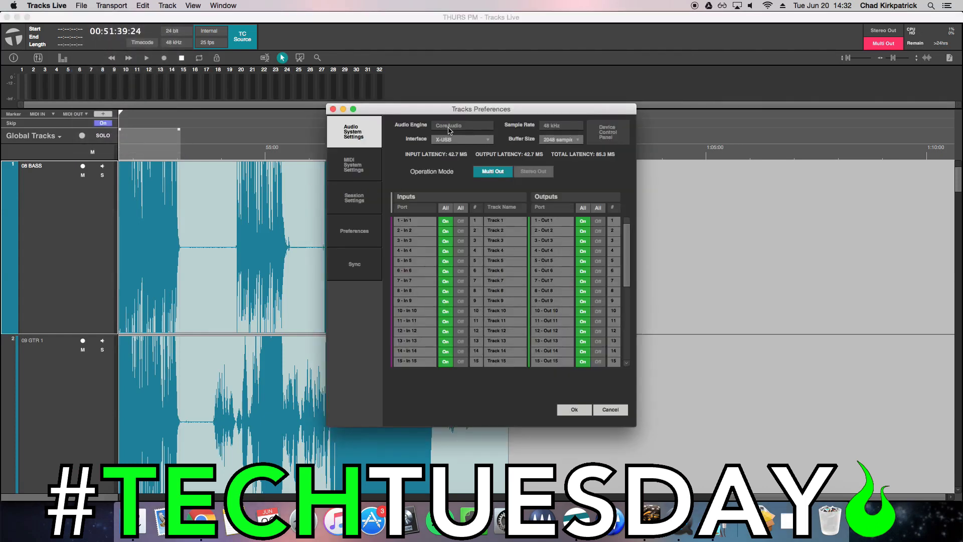
click(489, 139)
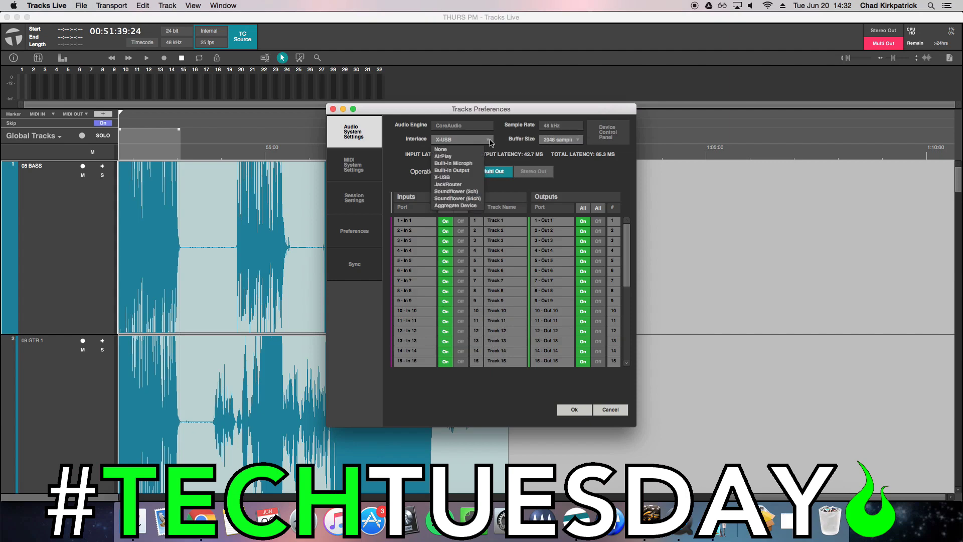
click(461, 185)
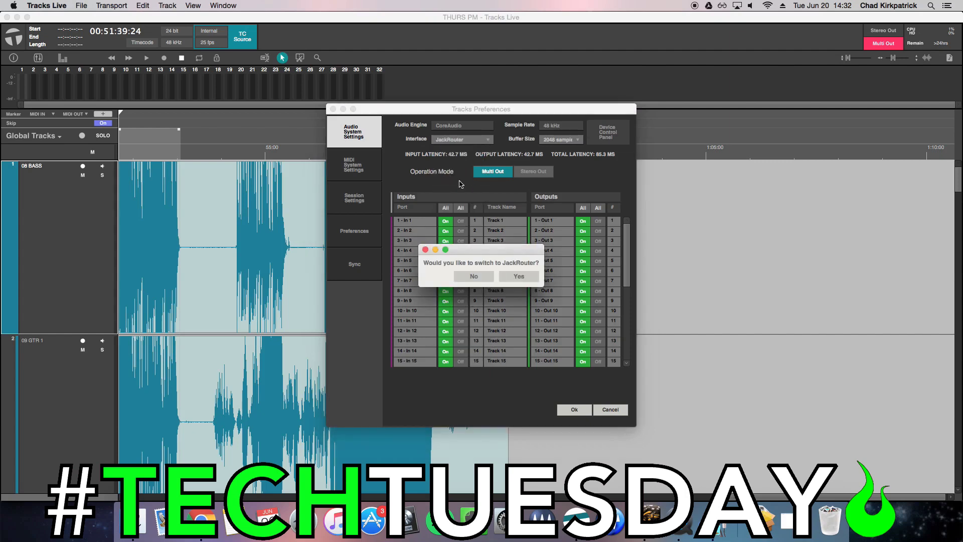
click(519, 276)
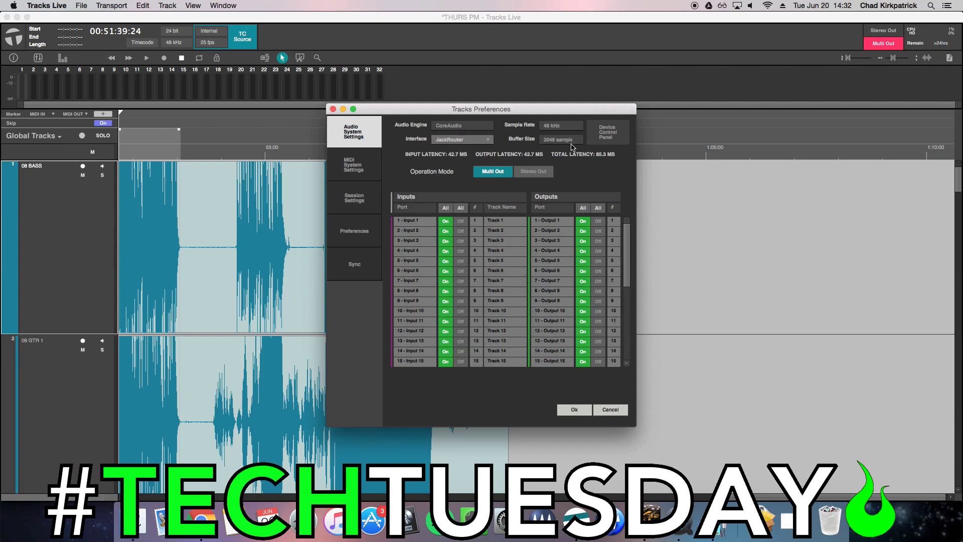
click(562, 410)
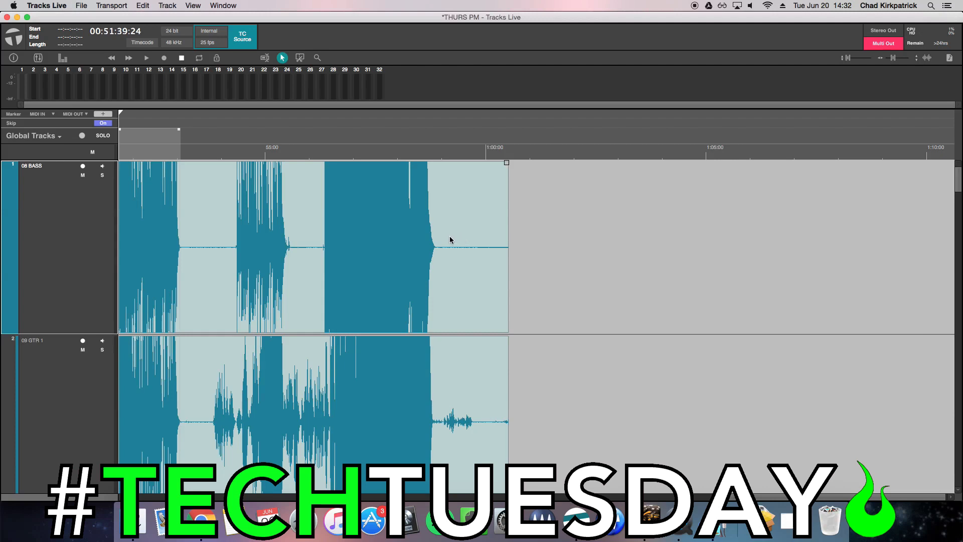
Enable loop playback in Tracks Live and launch Waves MultiRack
click(156, 145)
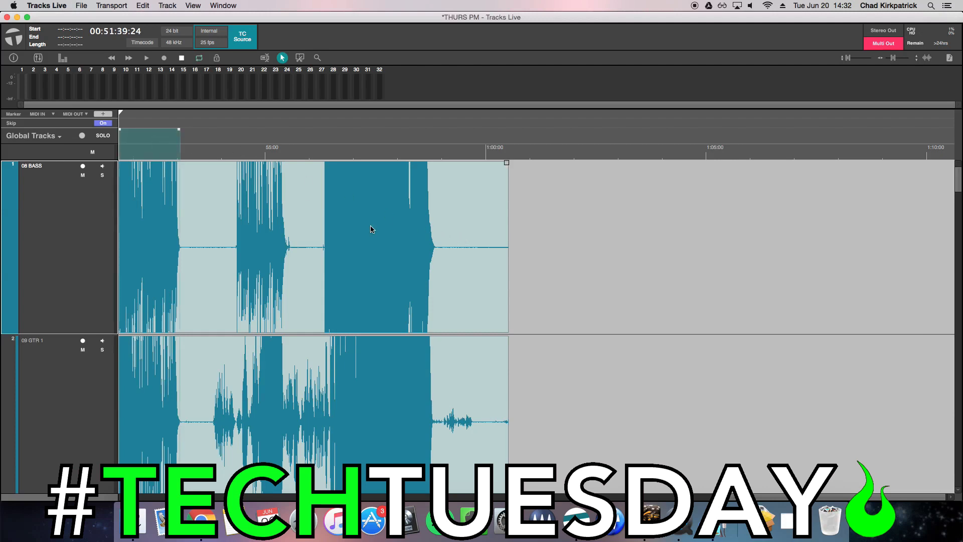
click(608, 522)
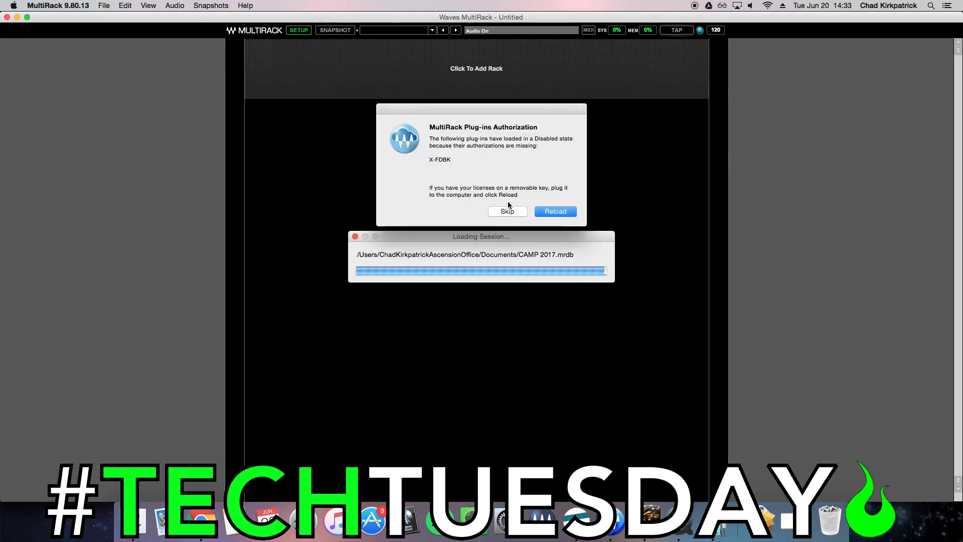
Skip the plug-in authorization and set MultiRack's audio device to JackRouter
click(509, 209)
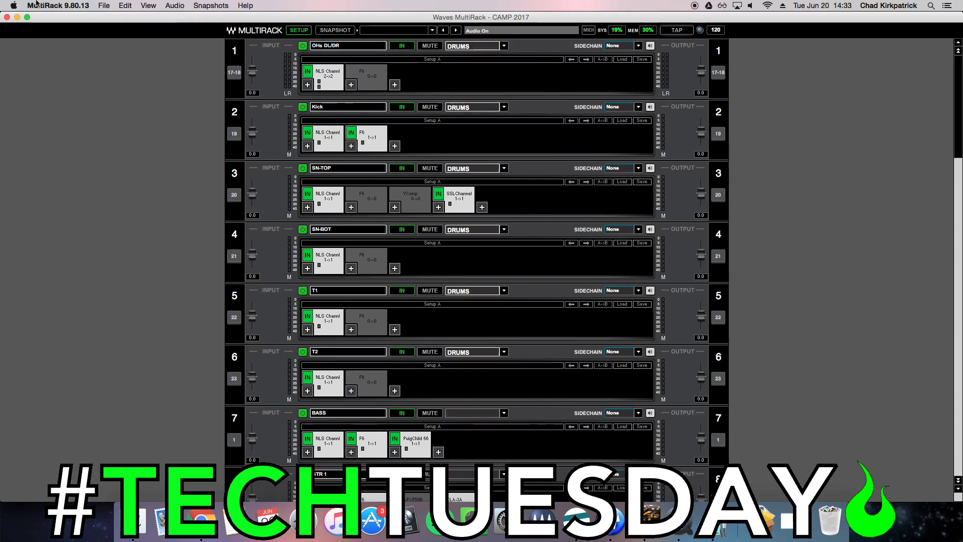
click(64, 5)
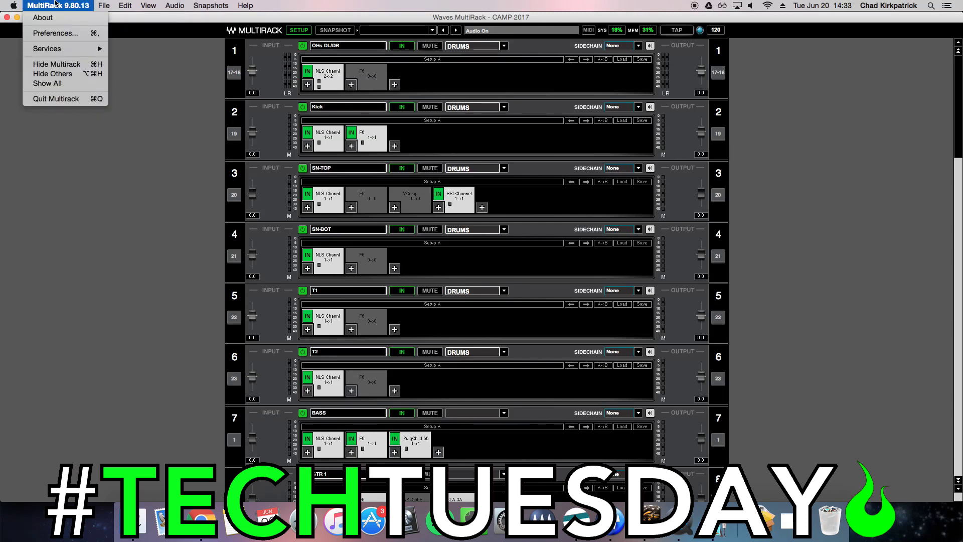
click(70, 35)
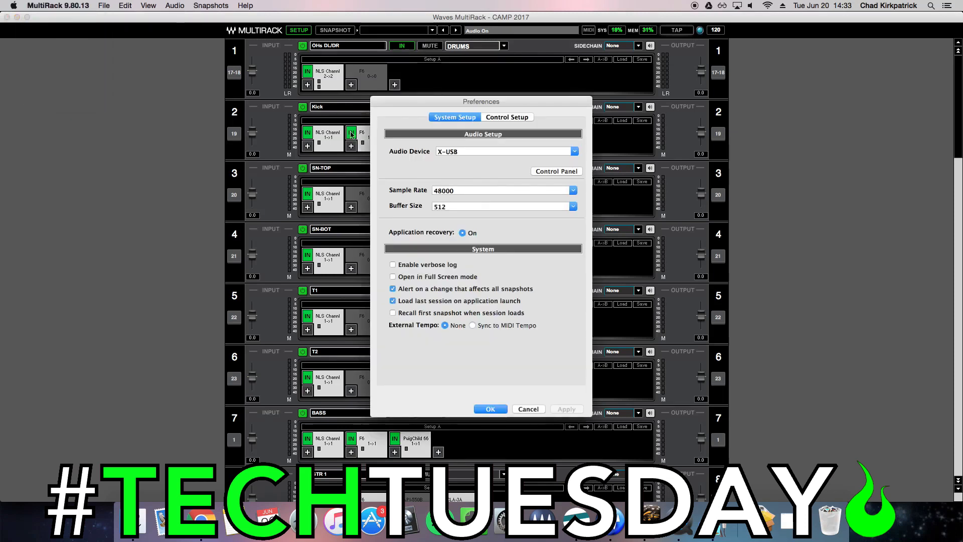
click(575, 151)
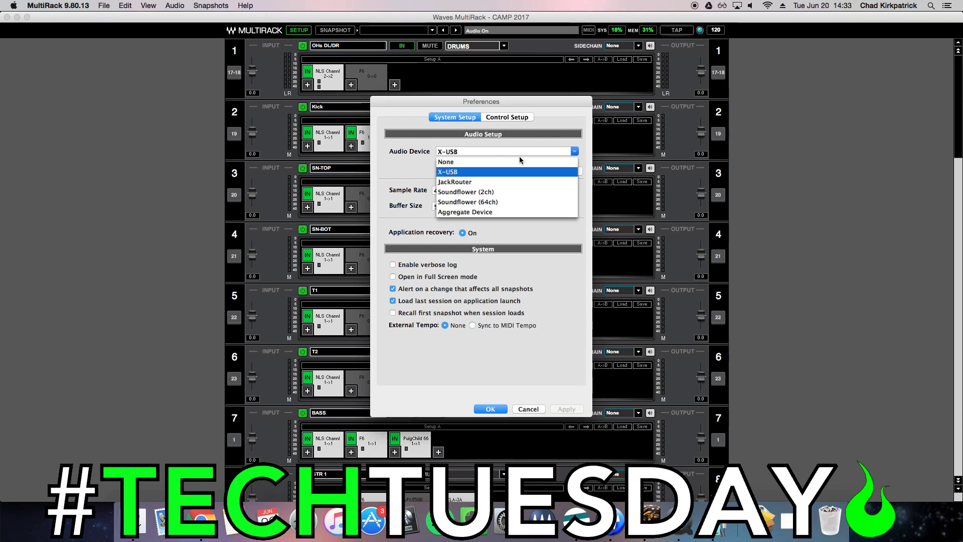
click(463, 182)
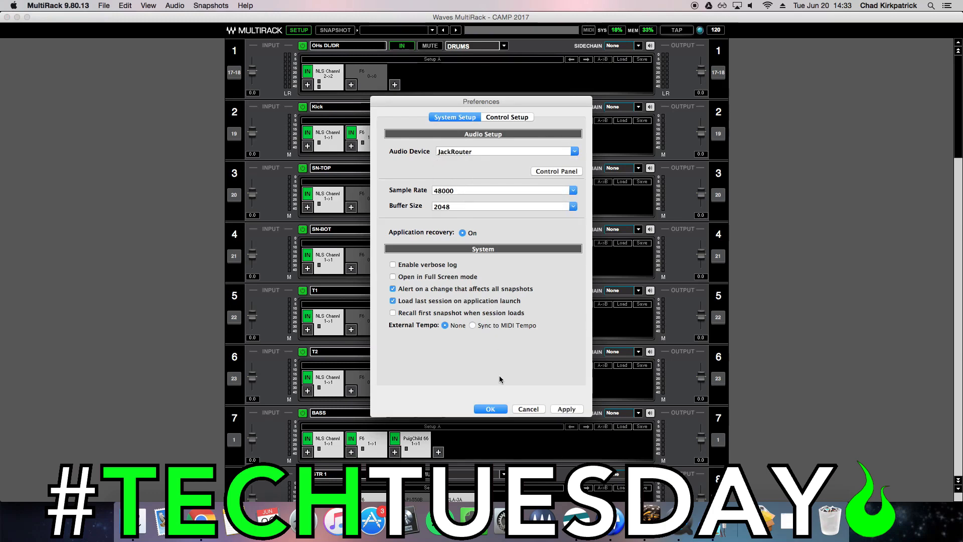
click(490, 409)
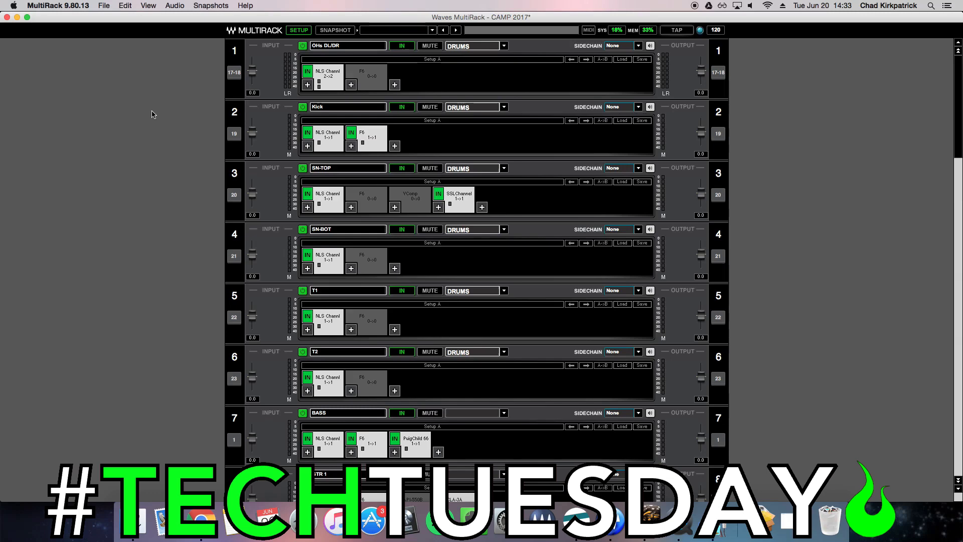
key(super+Tab)
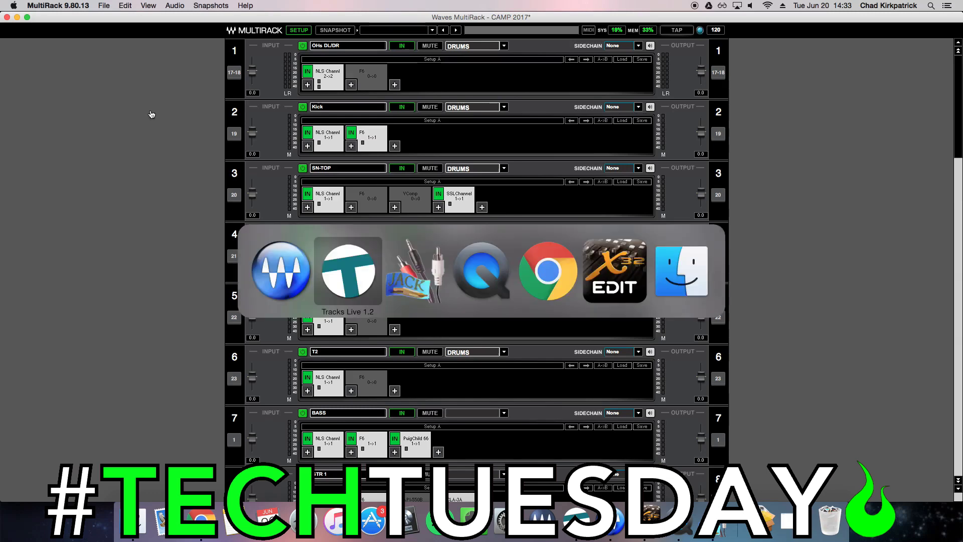
Start THURS PM playback in Tracks Live and bring up X32-Edit's input meters
key(space)
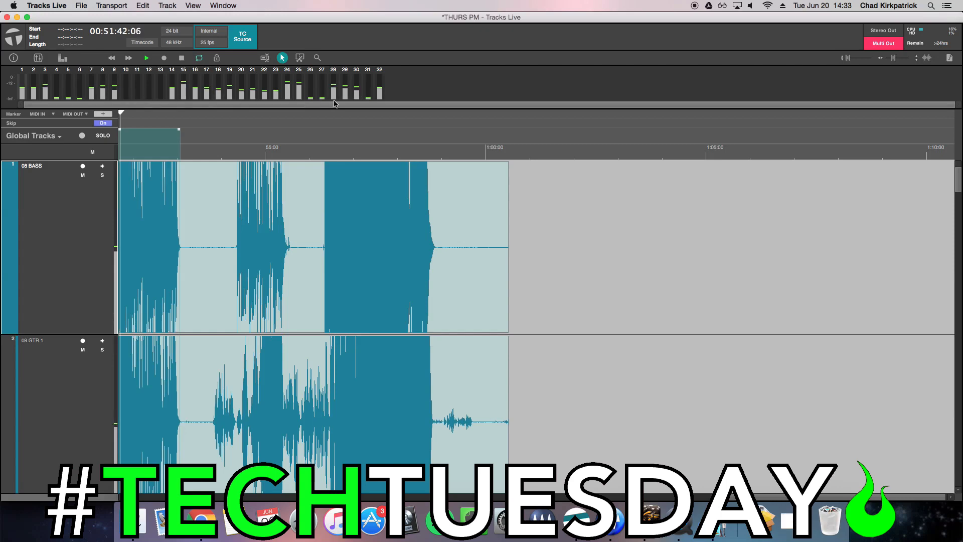
key(super+Tab)
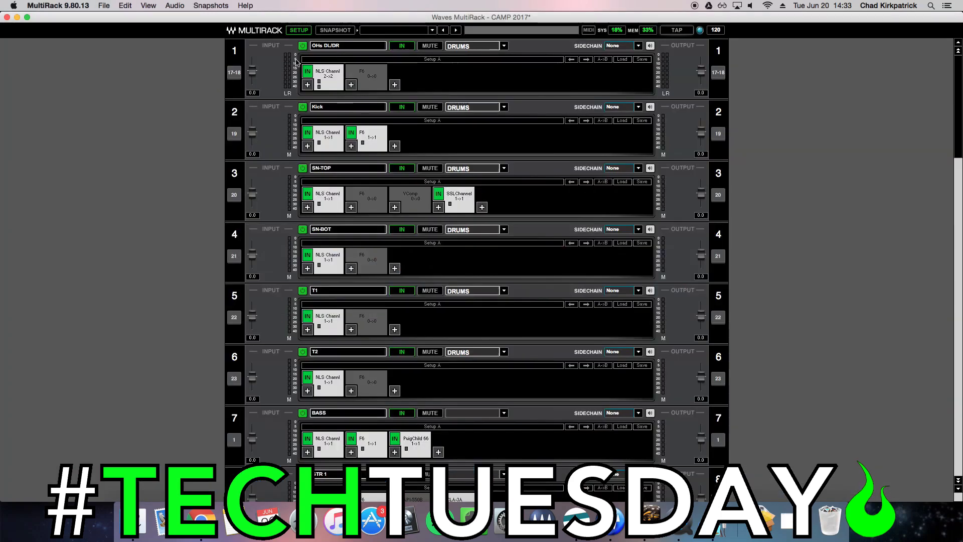
key(super+Tab)
key(super+Tab)
key(super+Tab)
key(super+Tab)
key(super+Tab)
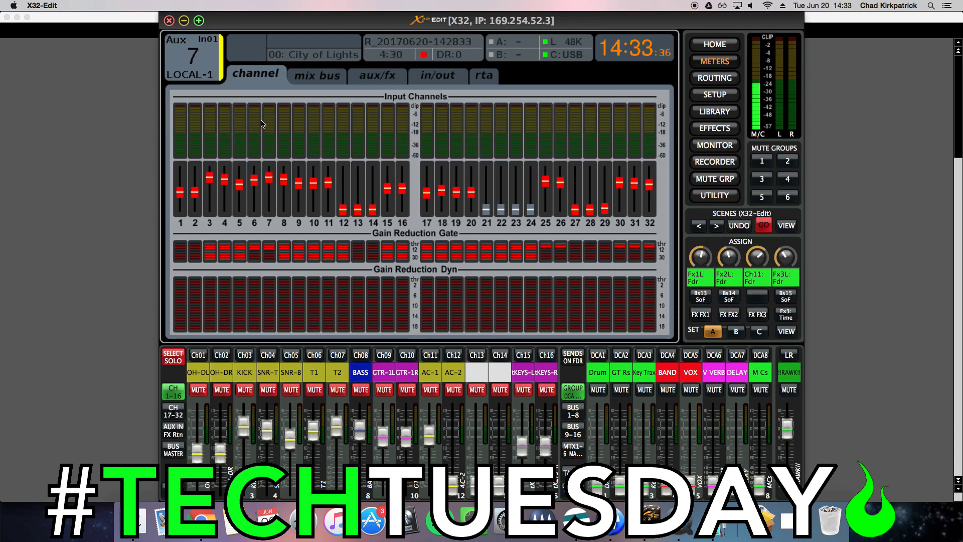
Check the X32-Edit meters, then cycle apps back to JackPilot's Connections Manager
key(super+Tab)
key(super+Tab)
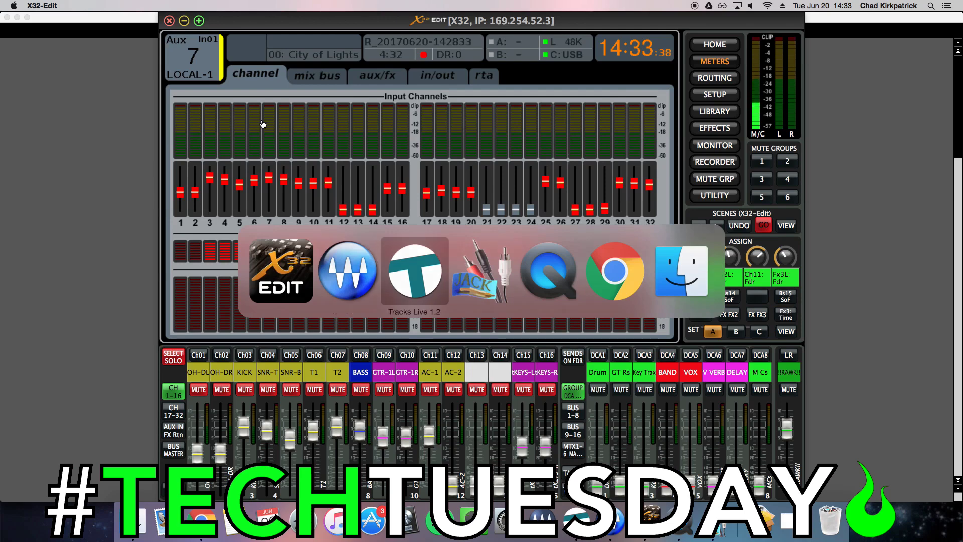
key(super+Tab)
key(super+Tab)
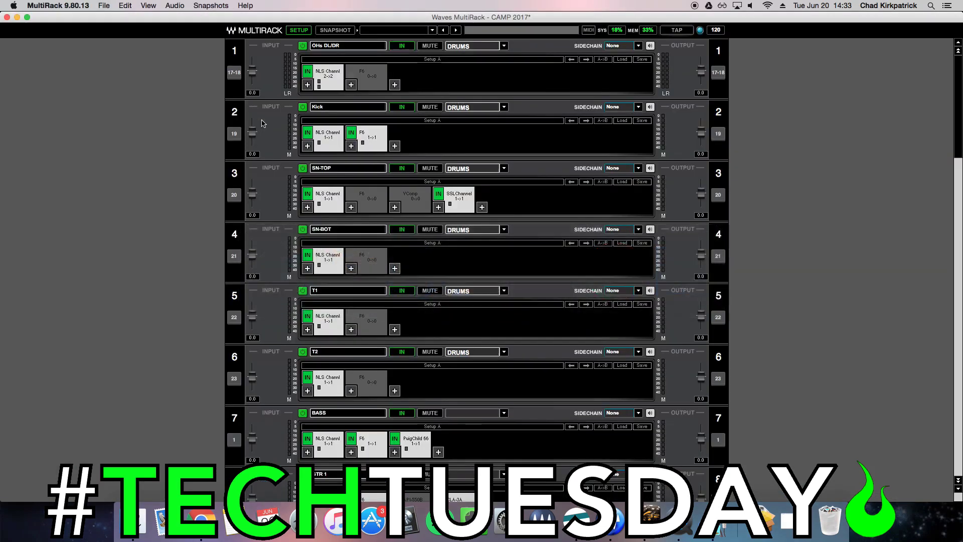
key(super+Tab)
key(super+Tab)
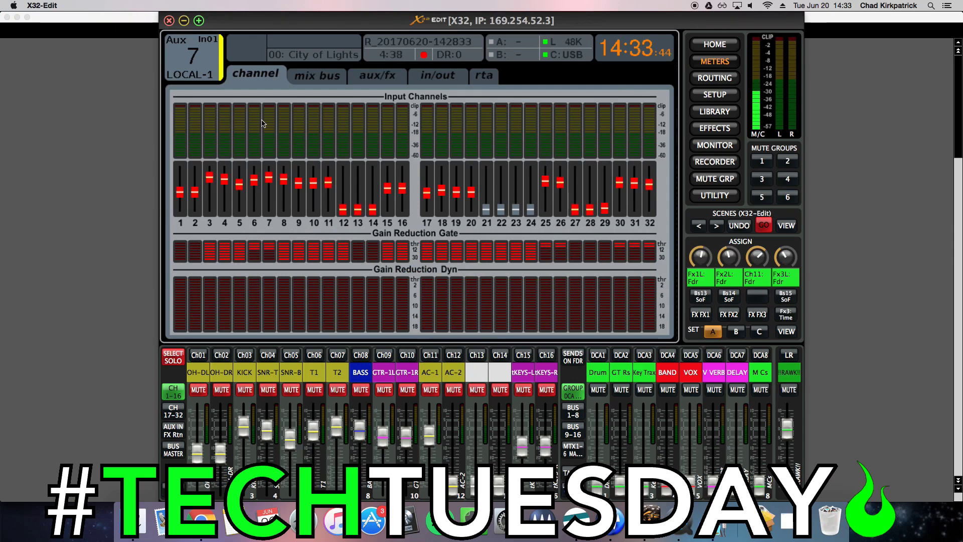
key(super+Tab)
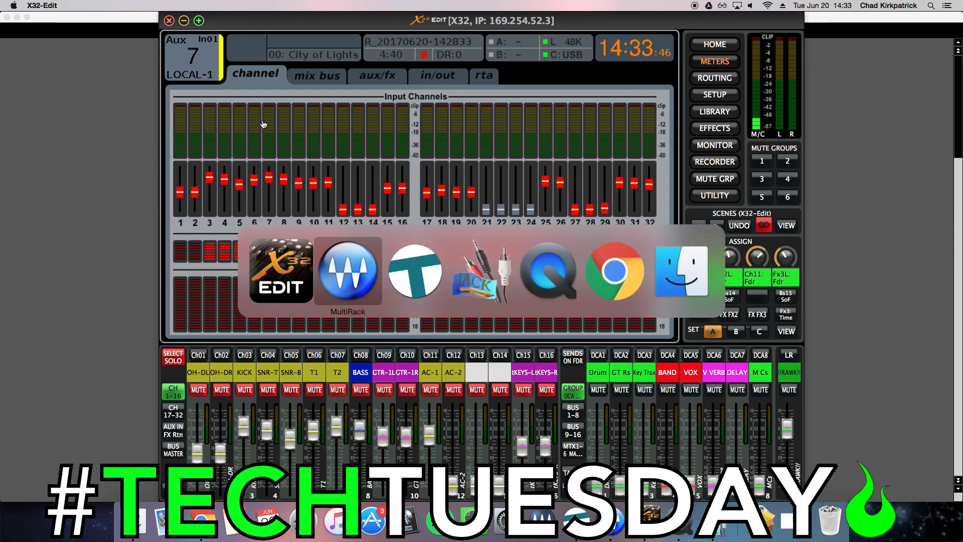
key(super+Tab)
key(super+Tab)
key(super+Tab)
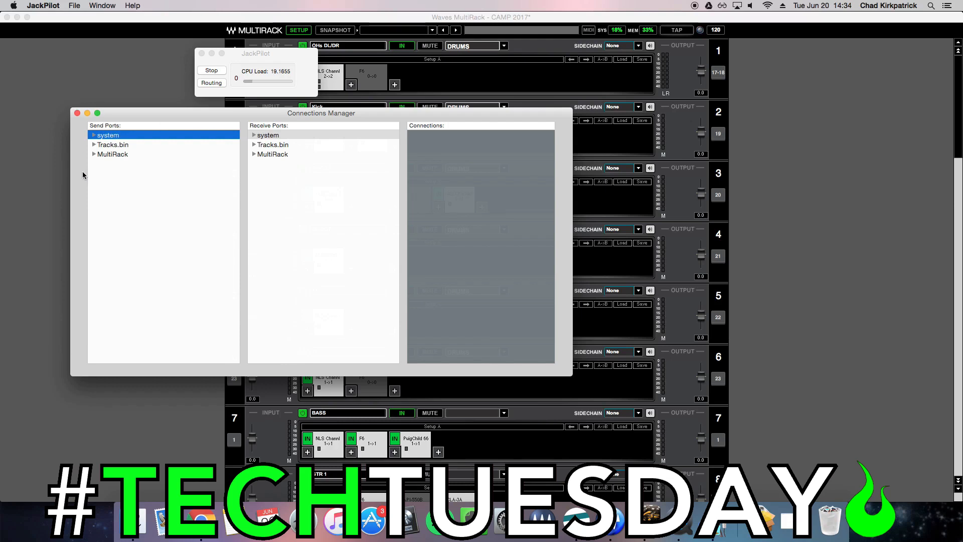
Connect Tracks.bin's send ports to MultiRack's receive ports in the Connections Manager
click(105, 146)
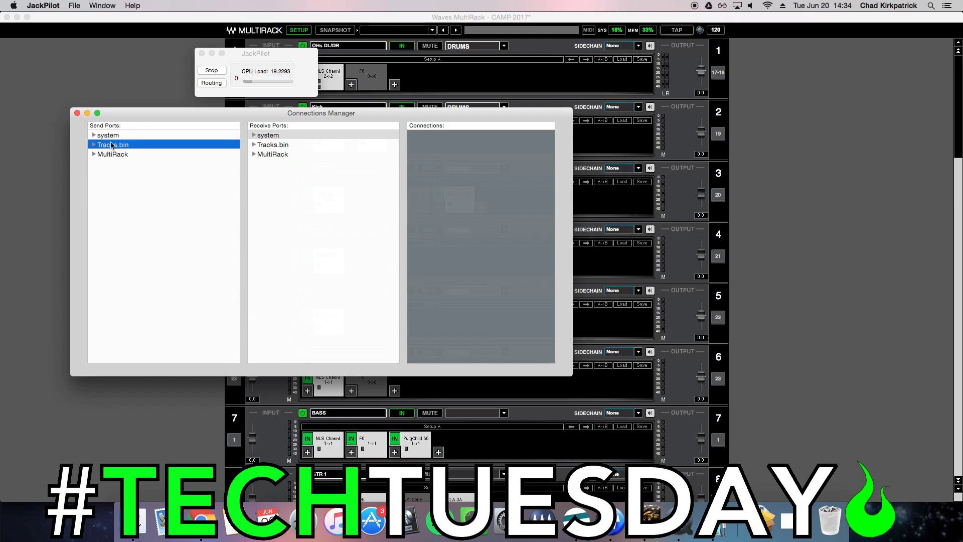
click(269, 155)
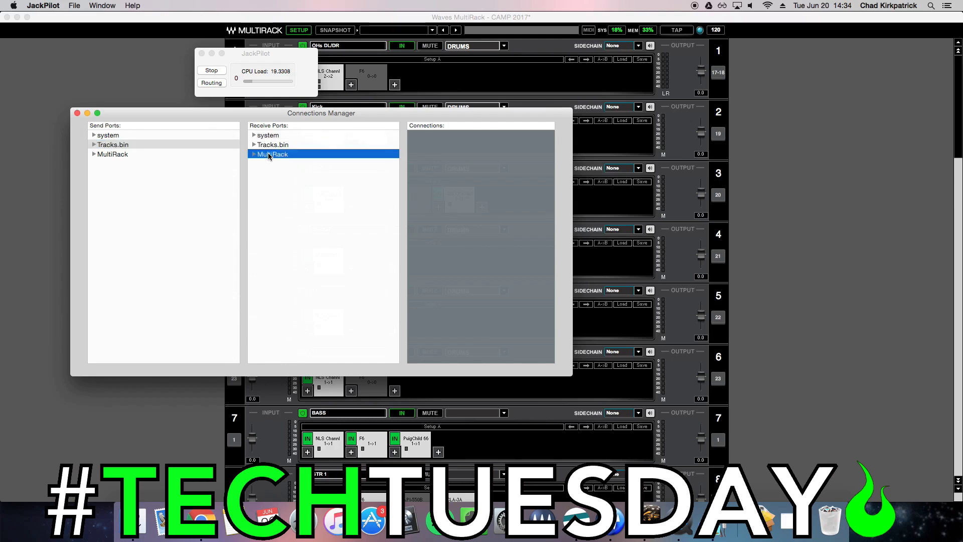
click(254, 154)
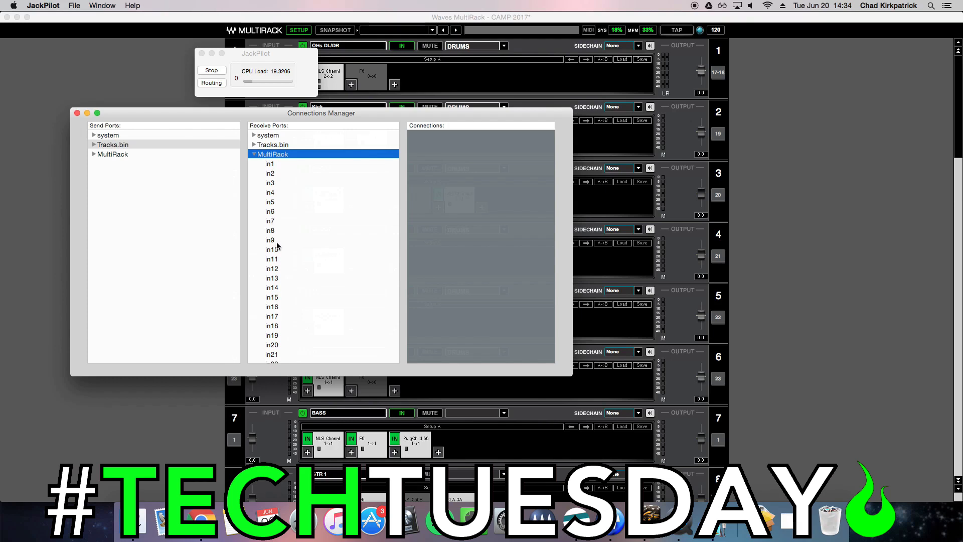
click(254, 155)
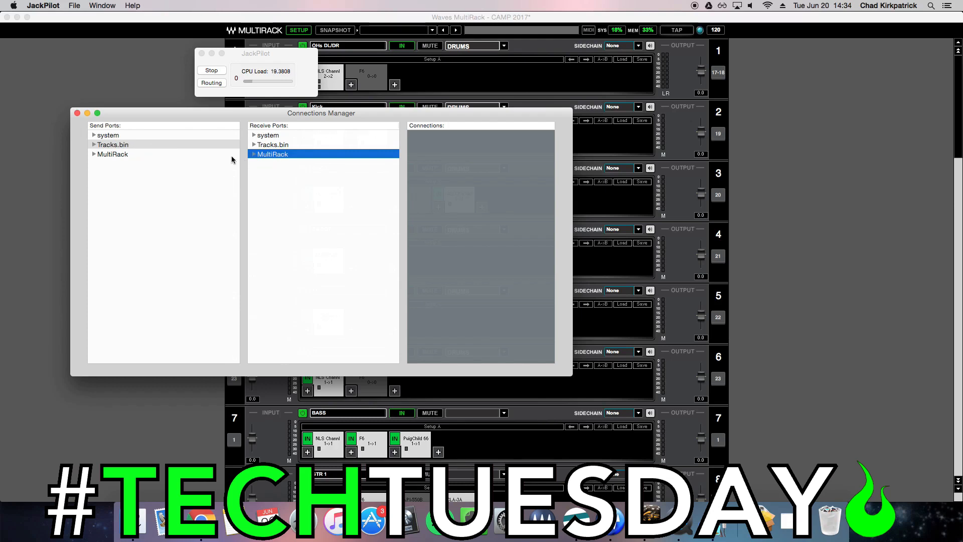
click(132, 145)
click(272, 155)
double_click(272, 154)
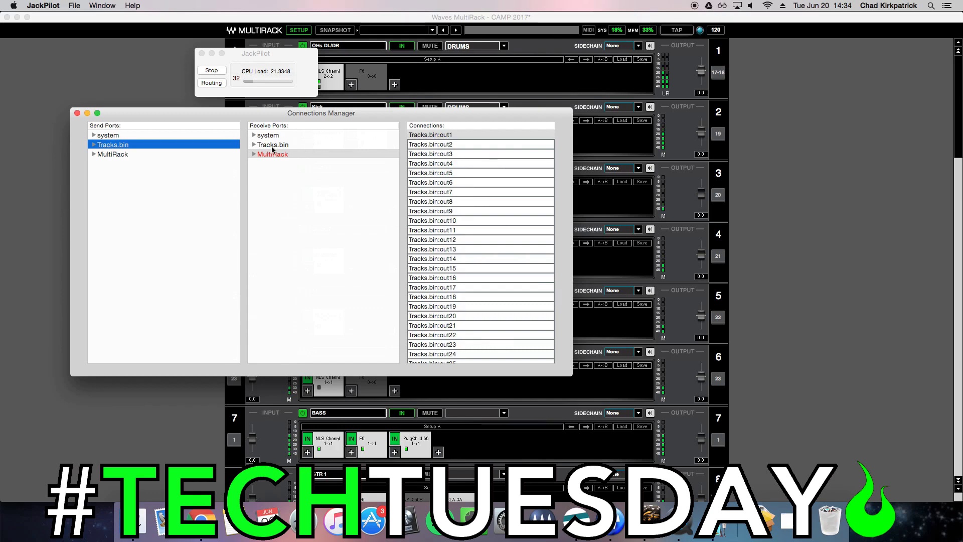
Check incoming signal on MultiRack and X32-Edit meters, then return to JackPilot
key(super+Tab)
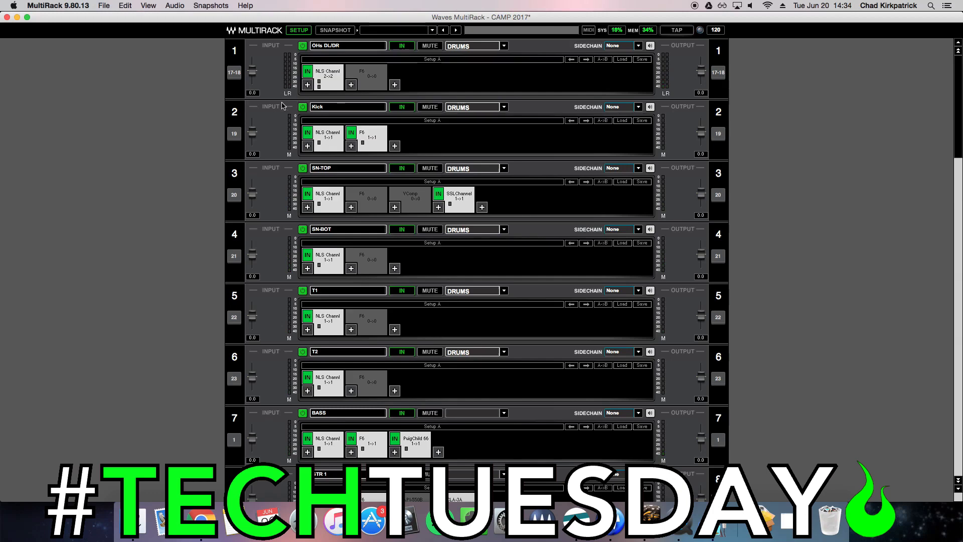
key(super+Tab)
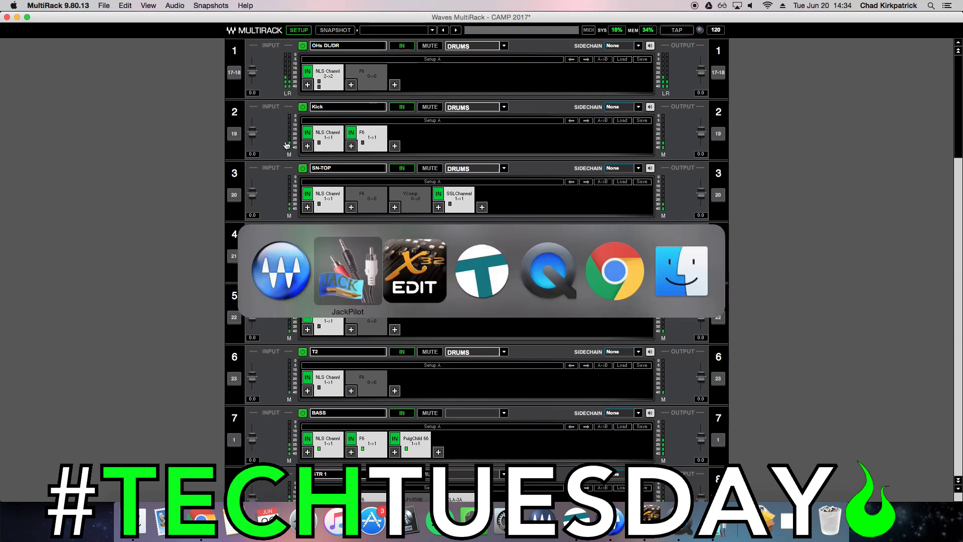
key(super+Tab)
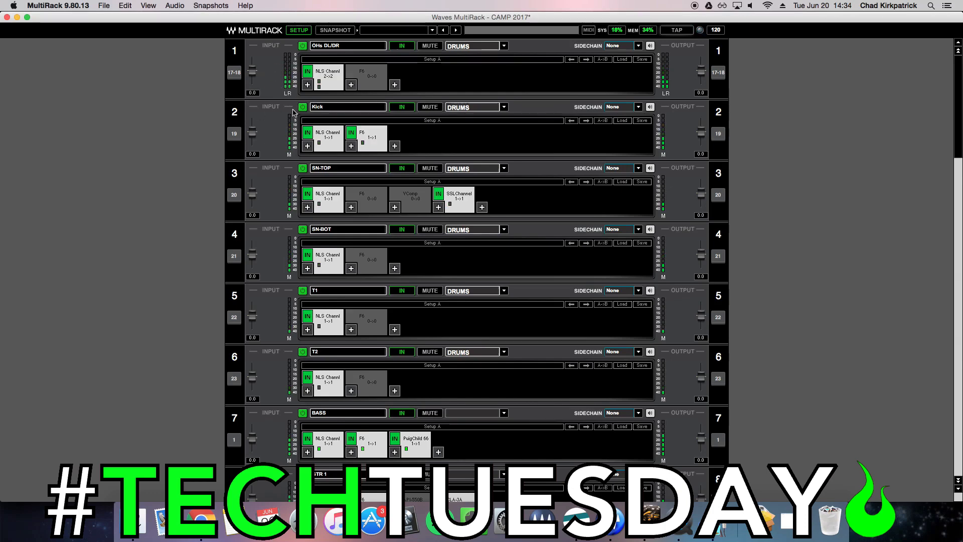
key(super+Tab)
key(super+Tab)
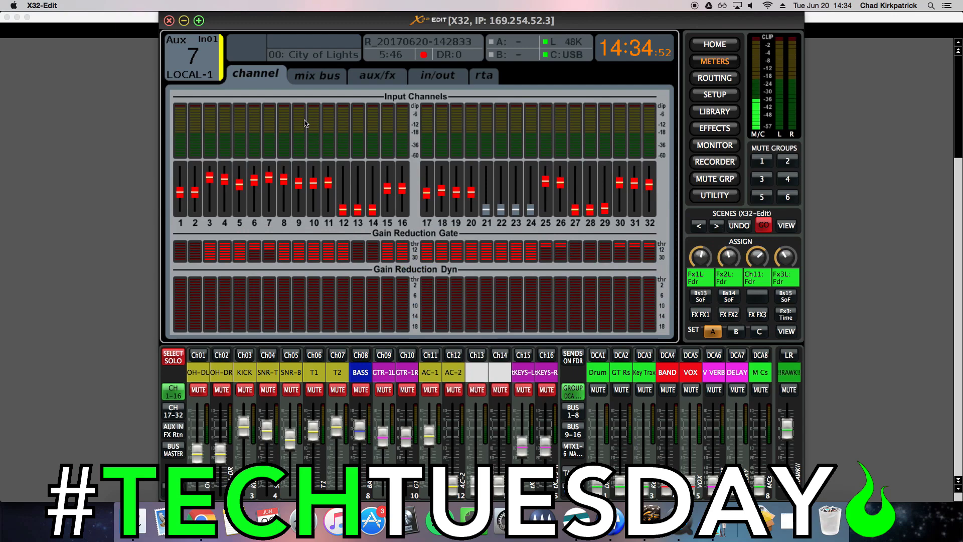
key(super+Tab)
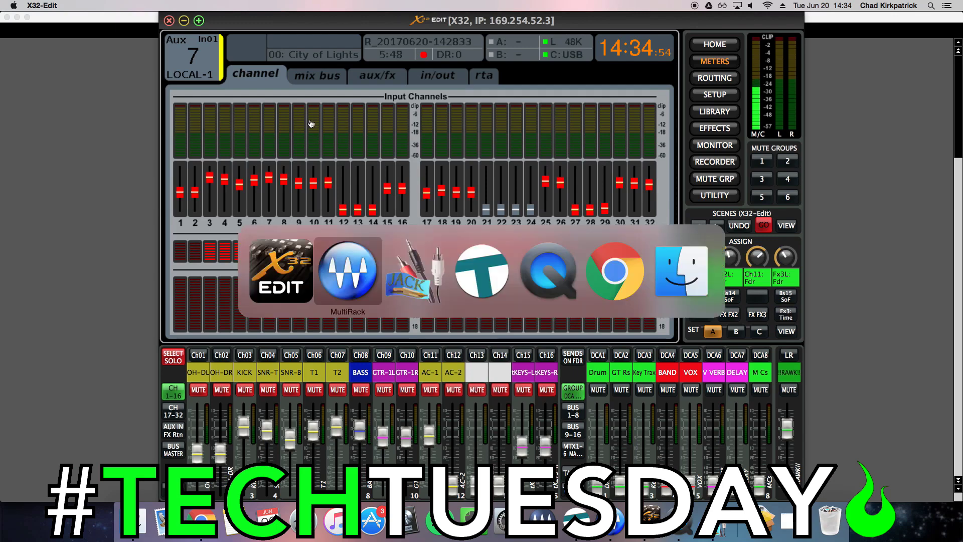
key(super+Tab)
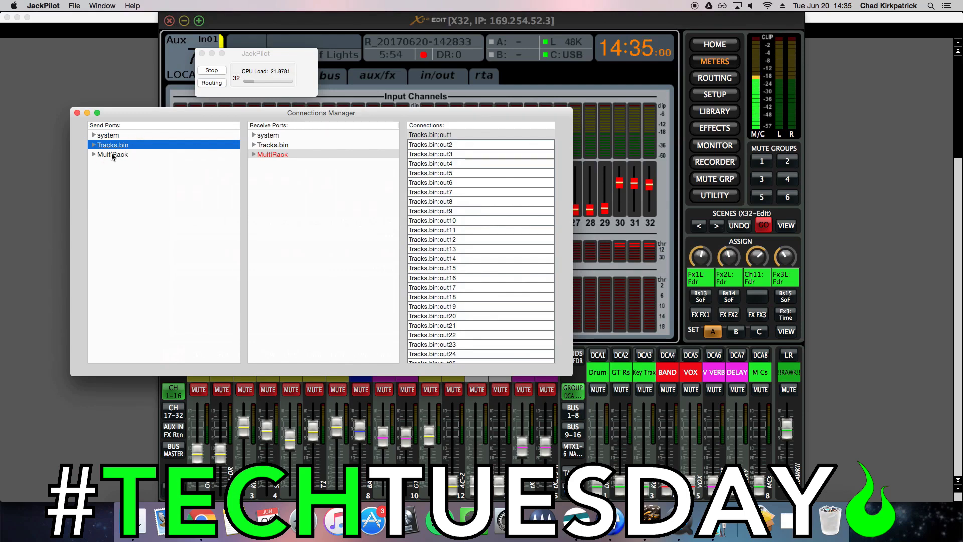
Route MultiRack's outputs to the system ports, then bring X32-Edit forward to check its input meters
click(114, 154)
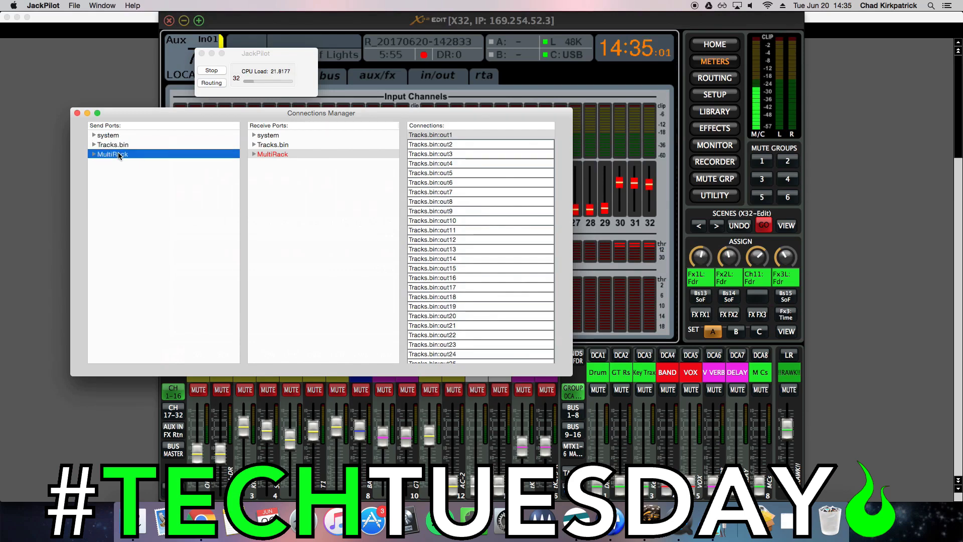
click(276, 137)
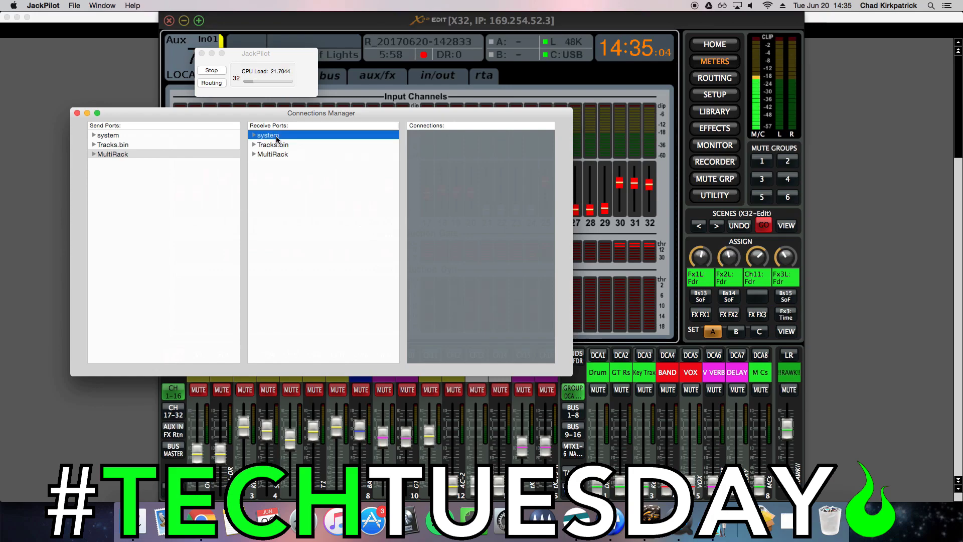
double_click(276, 136)
key(super+Tab)
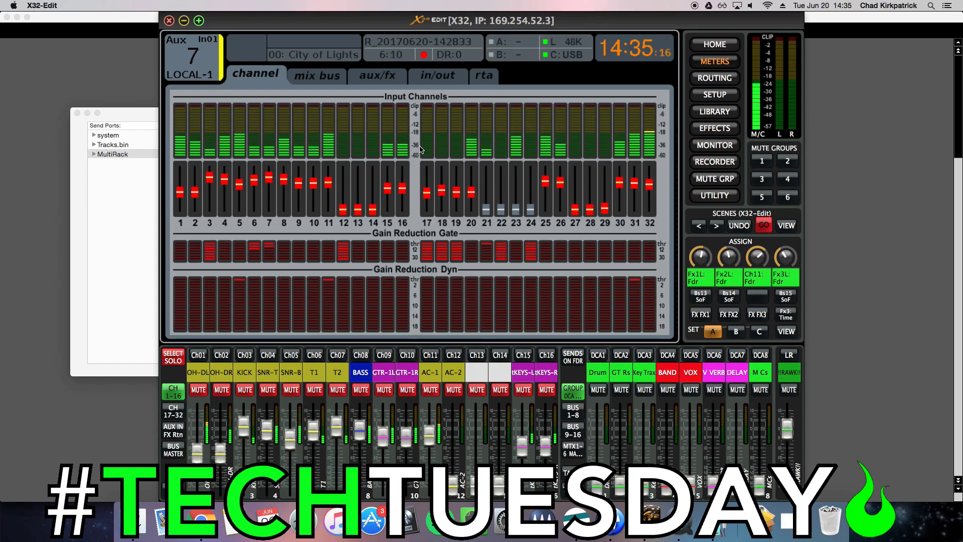
key(super+Tab)
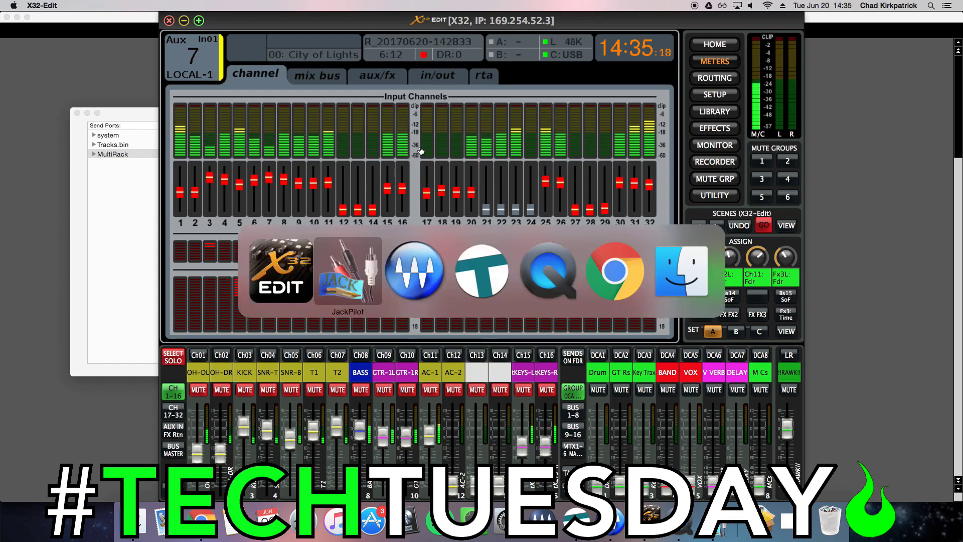
key(super+Tab)
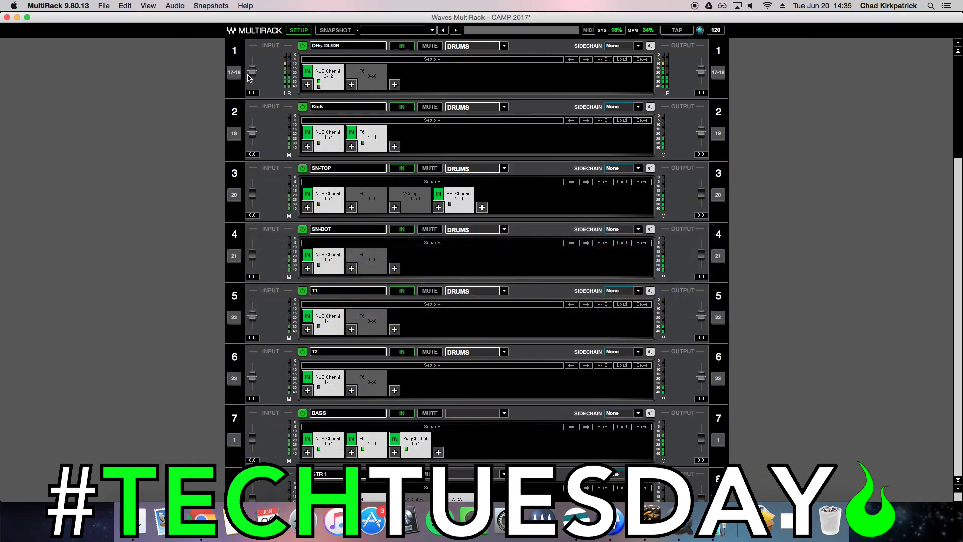
click(303, 46)
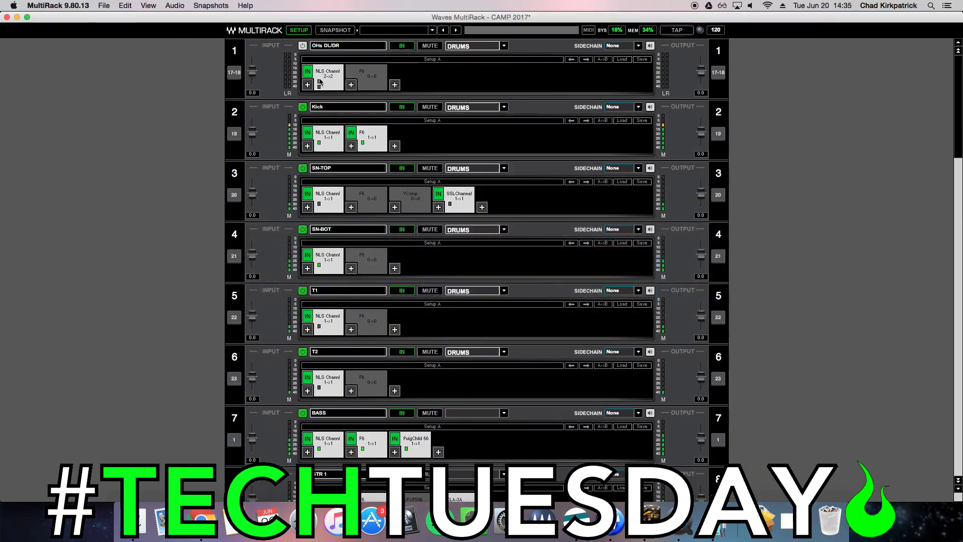
key(super+Tab)
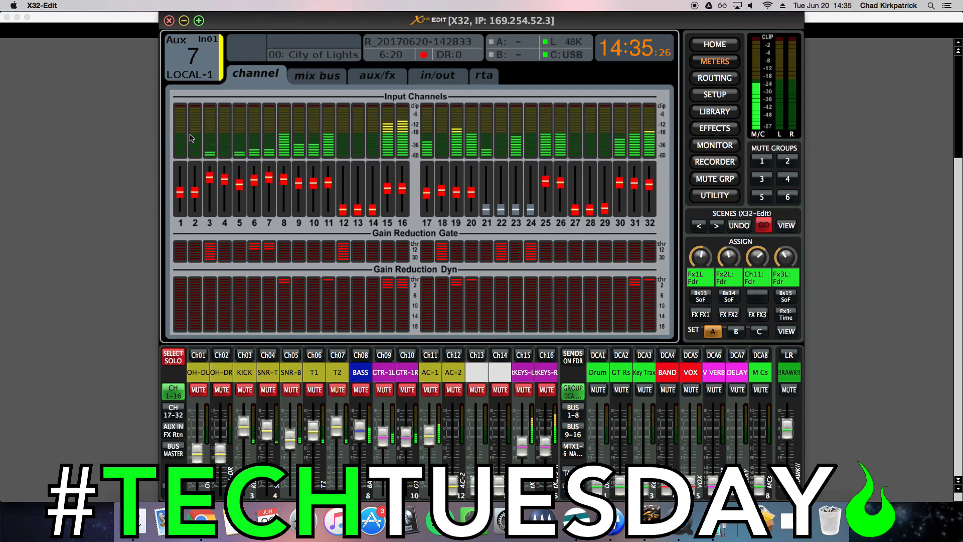
key(super+Tab)
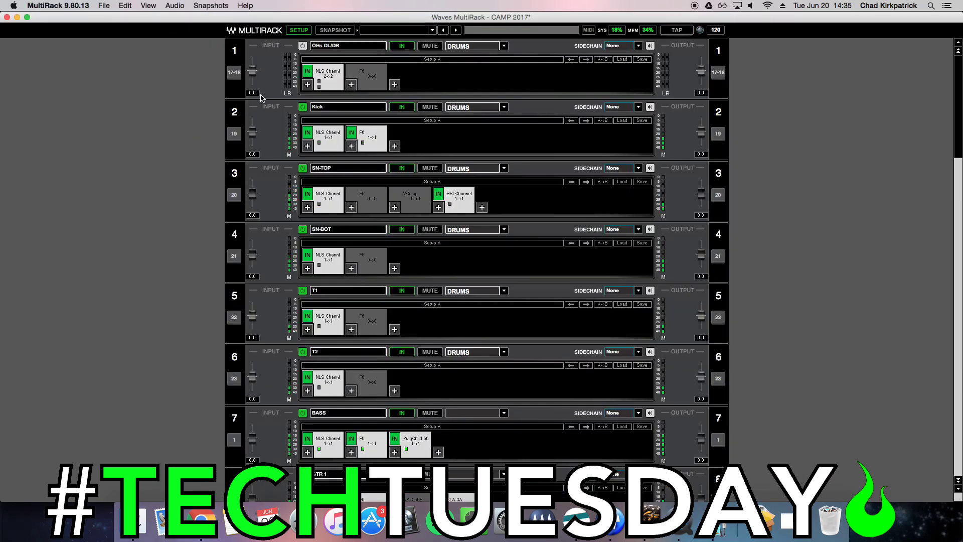
click(302, 46)
key(super+Tab)
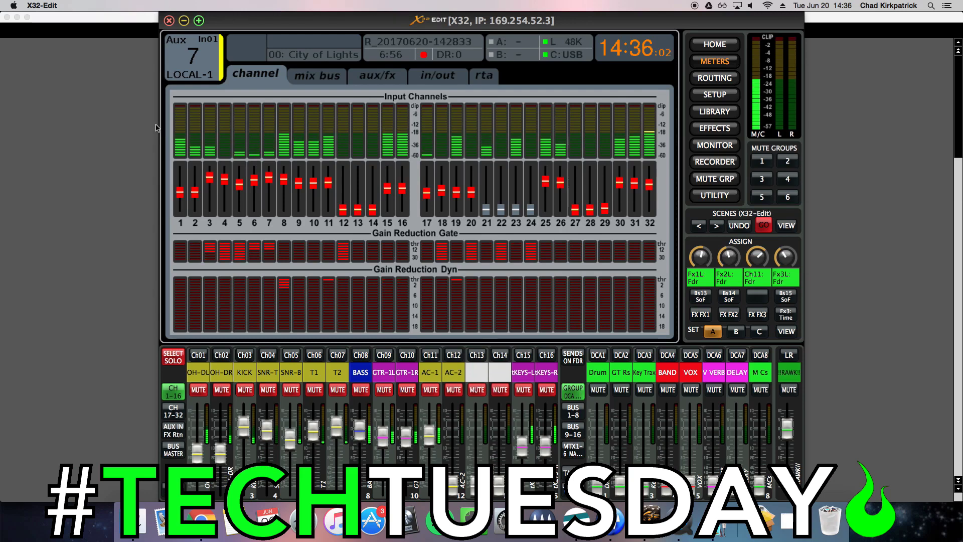
Switch through MultiRack to Tracks Live to play the THURS PM session, then watch X32-Edit's input meters
key(super+Tab)
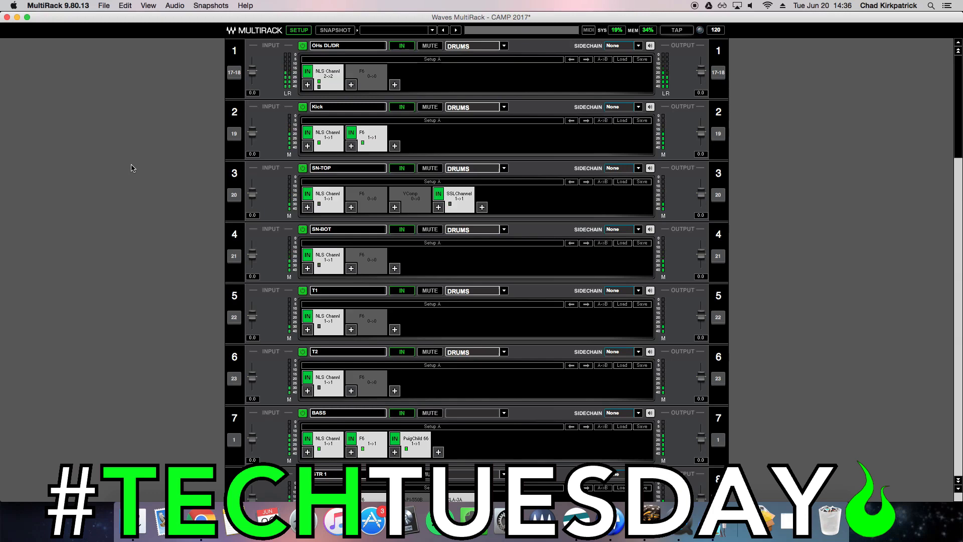
key(super+Tab)
key(super+Tab)
key(super+Tab)
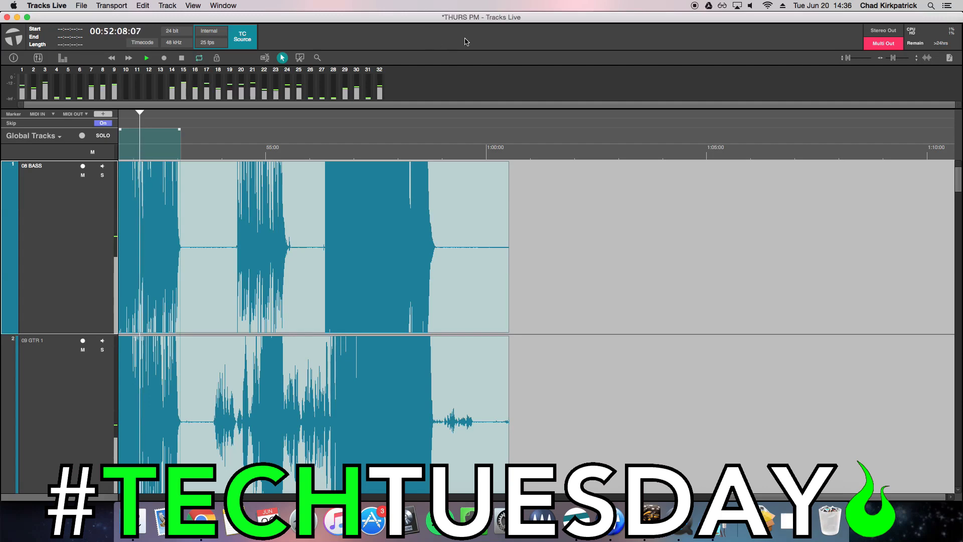
key(super+Tab)
key(super+Tab)
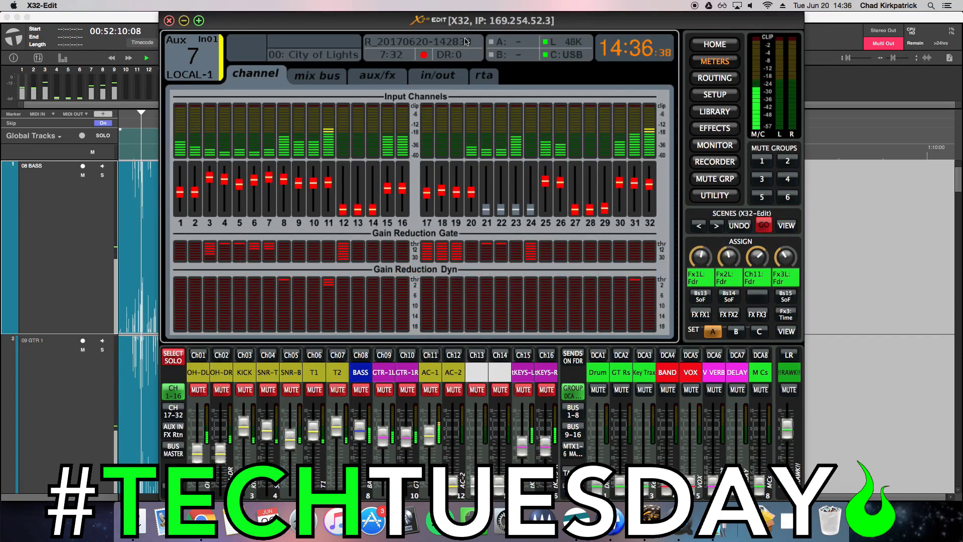